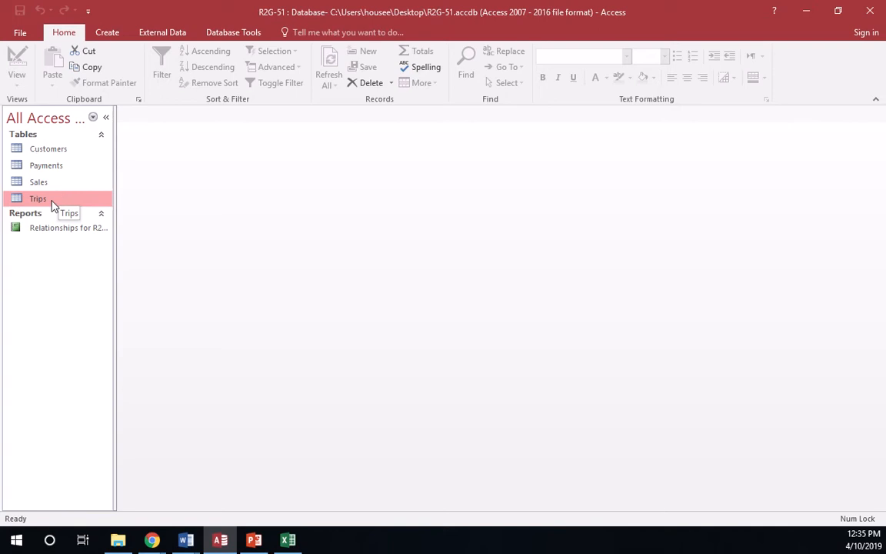
- Open the Trips table in Design view and select the TripStartDate field
right_click(48, 202)
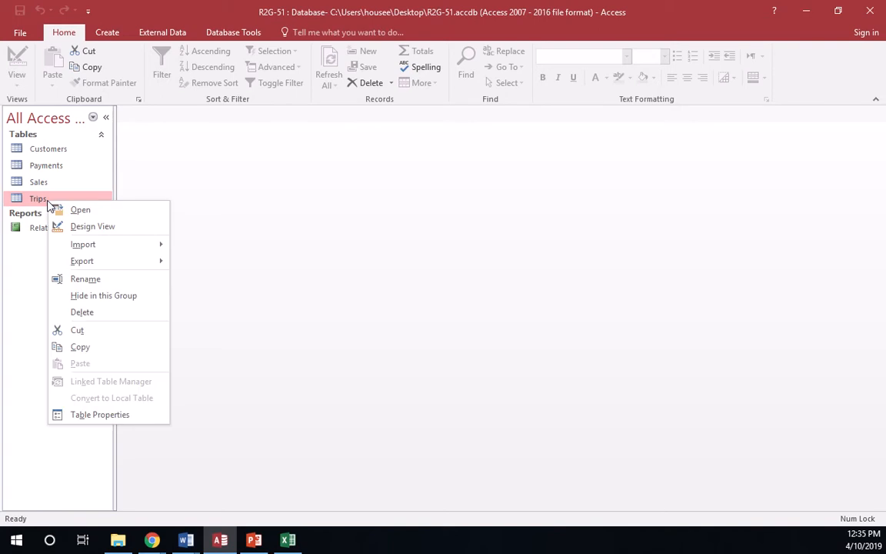
click(85, 227)
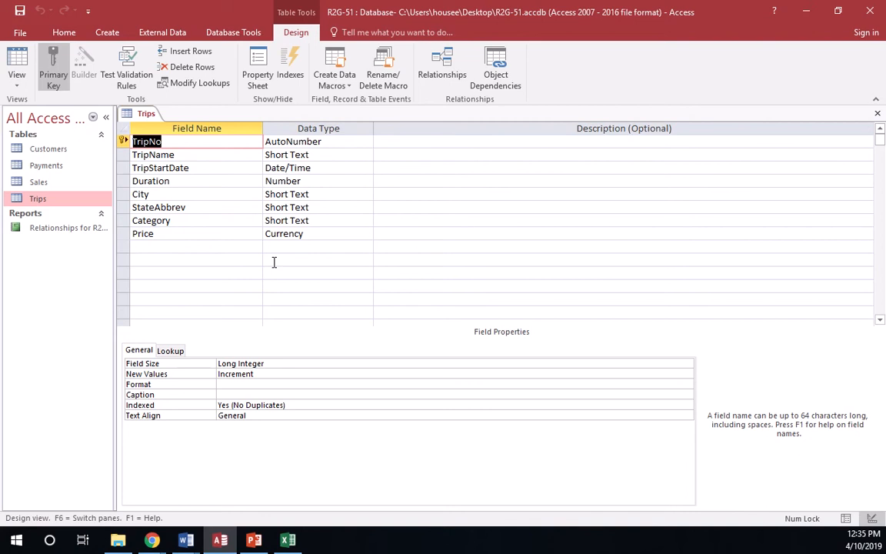
click(198, 168)
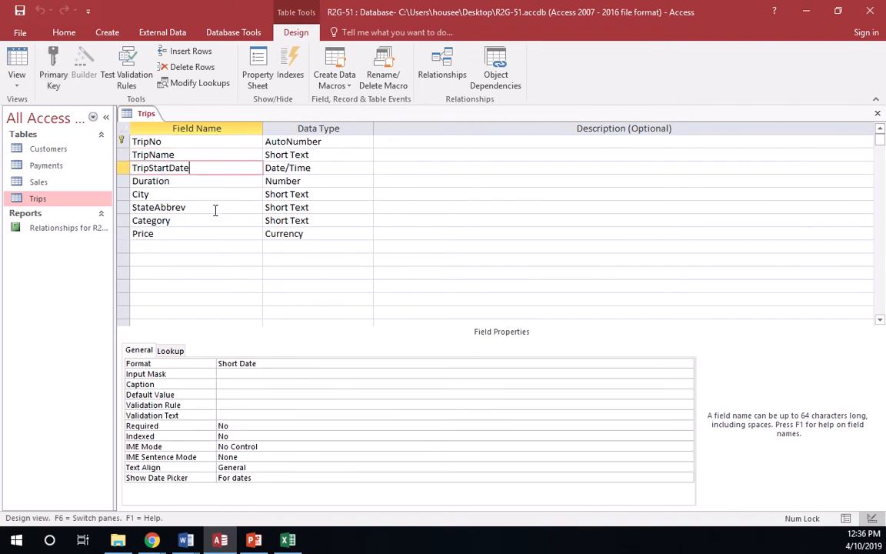
- Give TripStartDate a validation rule for dates before 1/1/2021 and the validation text "Date must be before 1/1/2021"
click(233, 406)
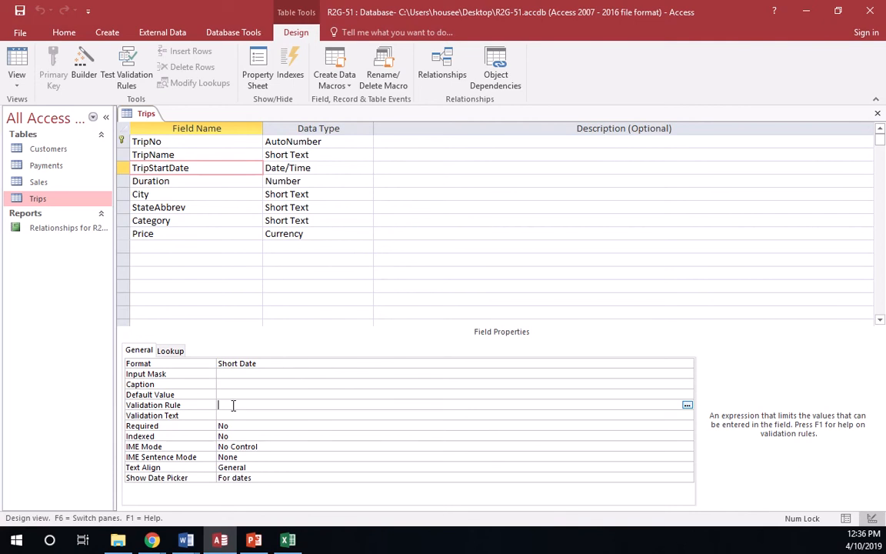
text(<1/)
text(1/2021)
click(243, 415)
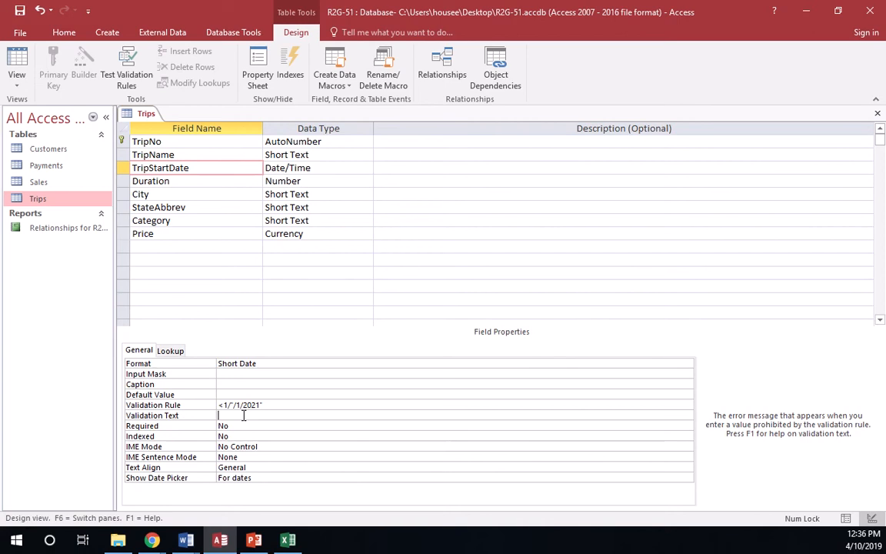
text(Date must be before 1/1/2021)
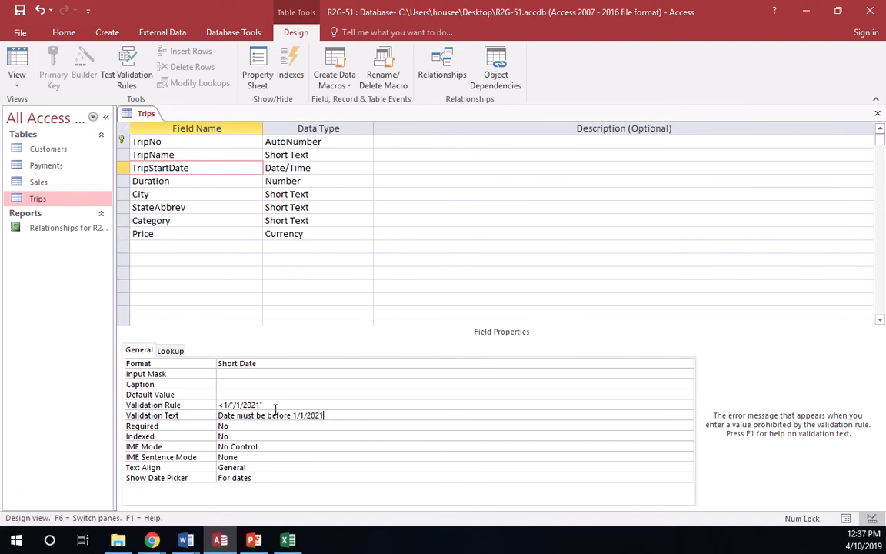
- Replace the TripStartDate validation rule with <#1/1/2021# and save the table, testing the existing data against it
click(215, 406)
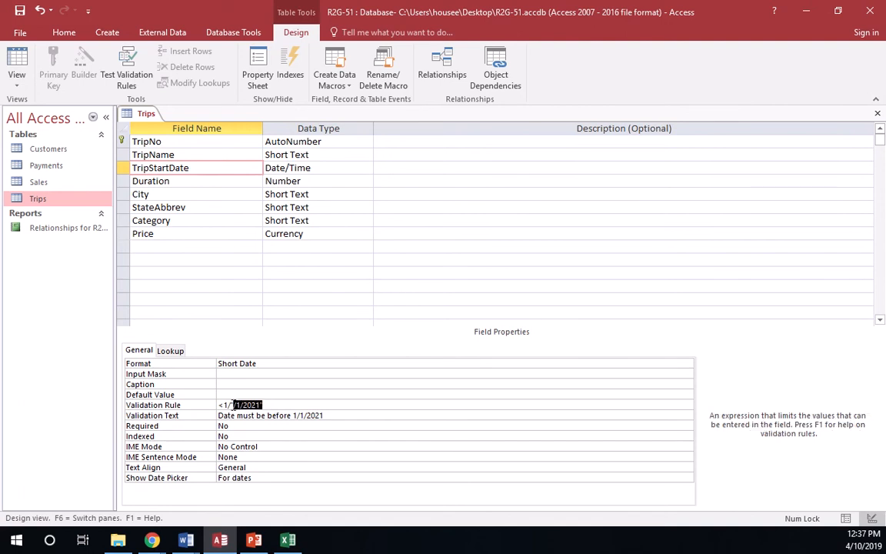
text(<)
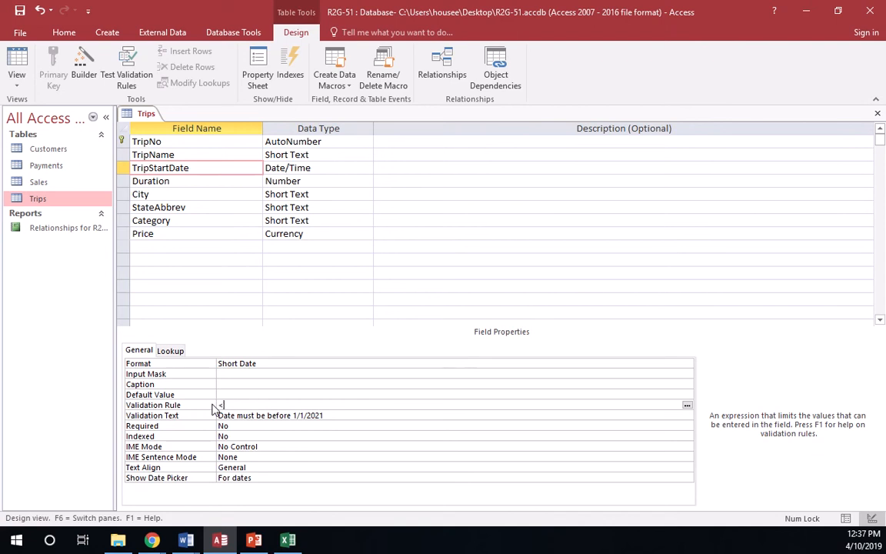
text(#1/1/2021)
key(Return)
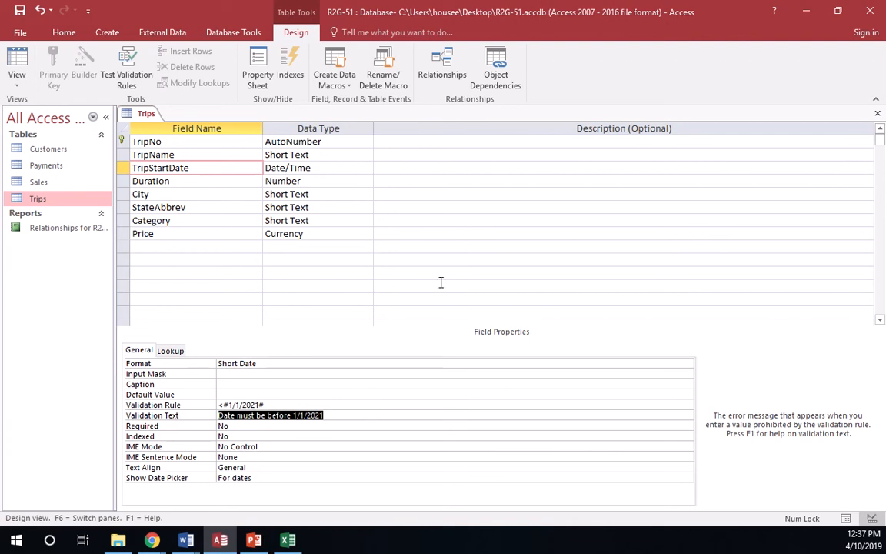
click(19, 10)
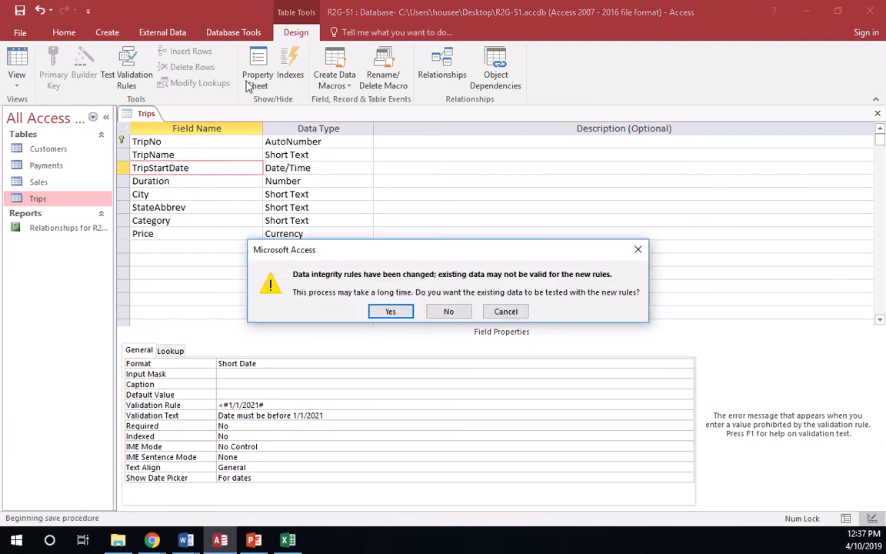
click(392, 312)
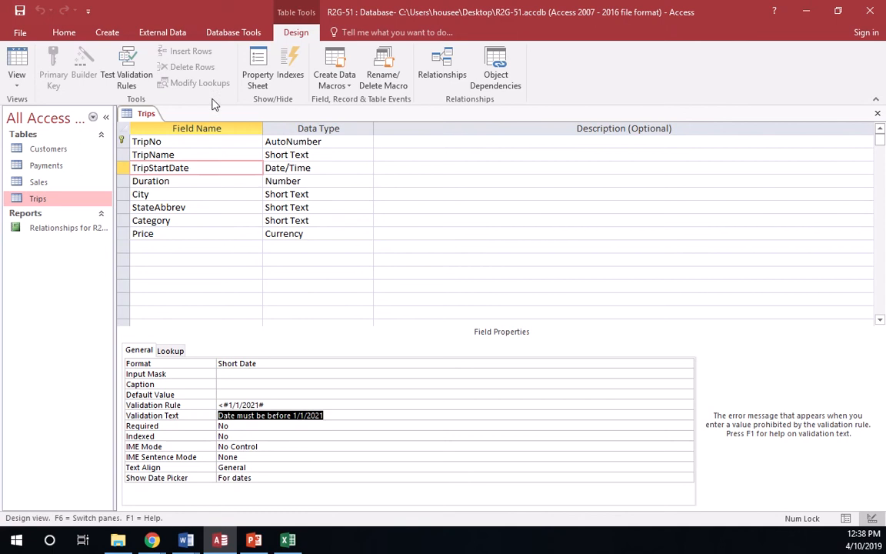
- Test the rule in Datasheet view by trying 1/1/2021 as the Stanley Bay Cleanup trip's start date, and discard the entry
click(16, 85)
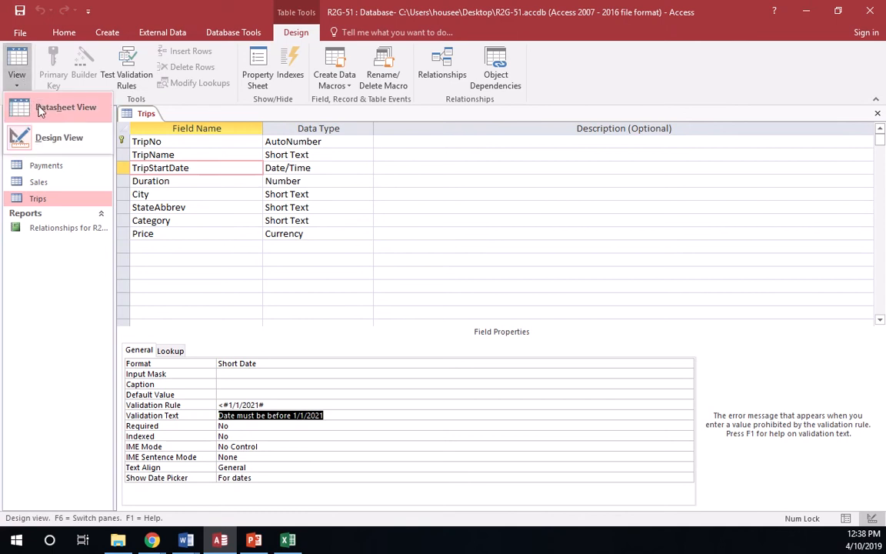
click(40, 110)
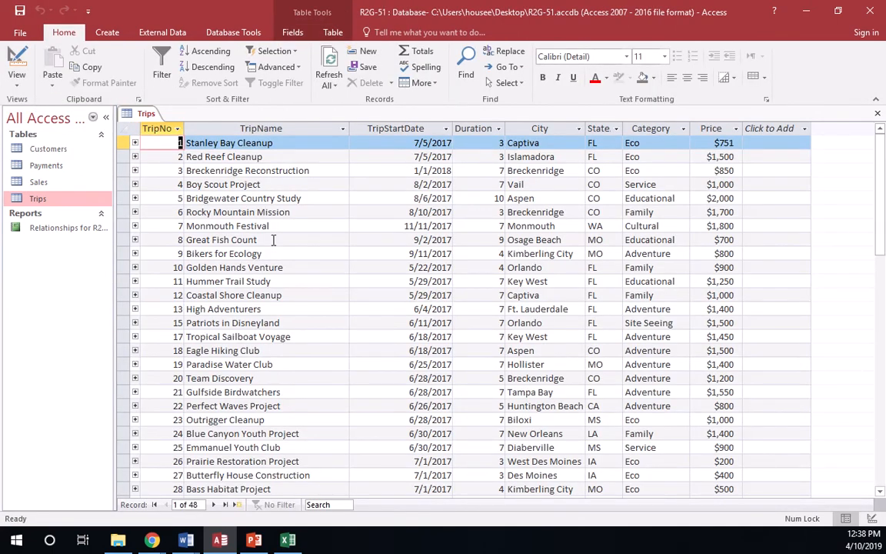
key(Tab)
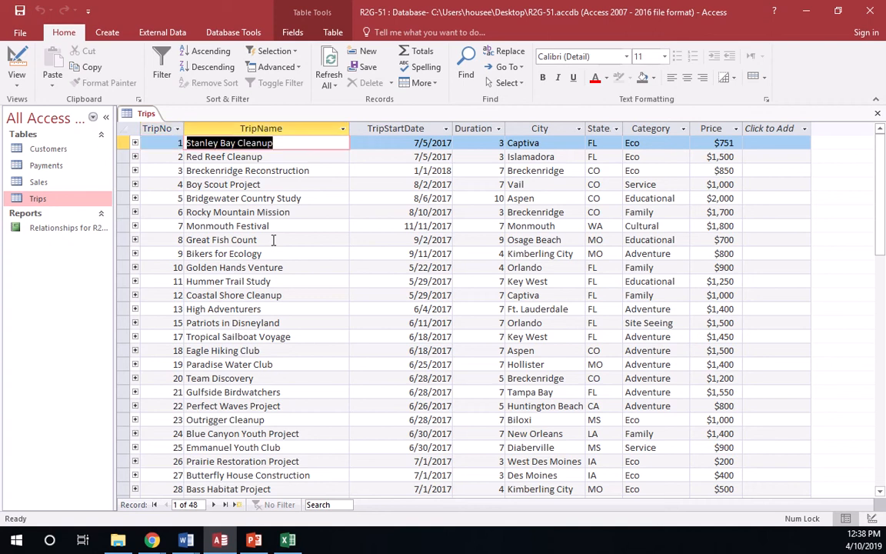
key(Tab)
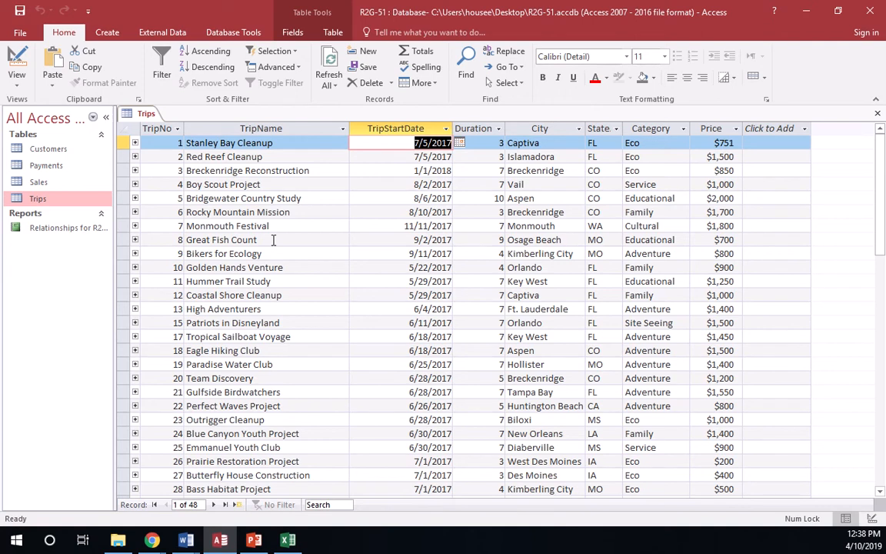
text(1/1/)
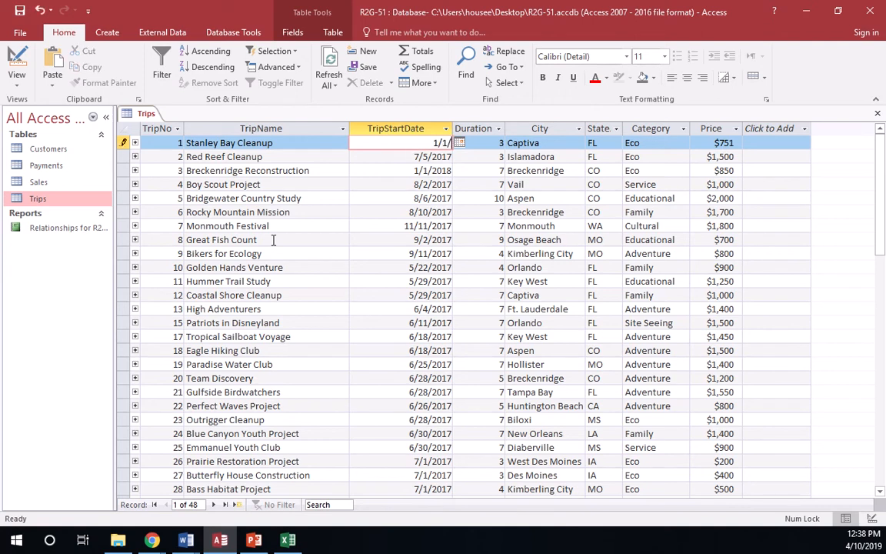
text(2021)
key(Return)
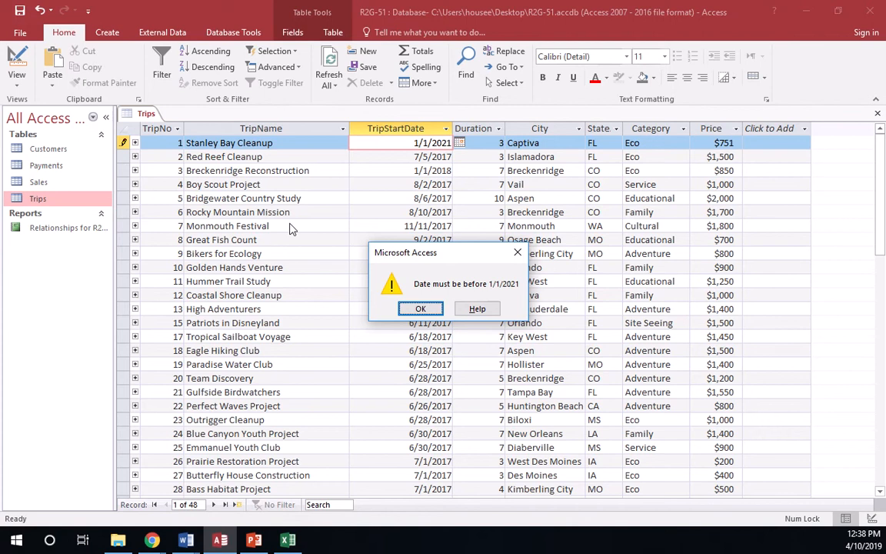
click(421, 308)
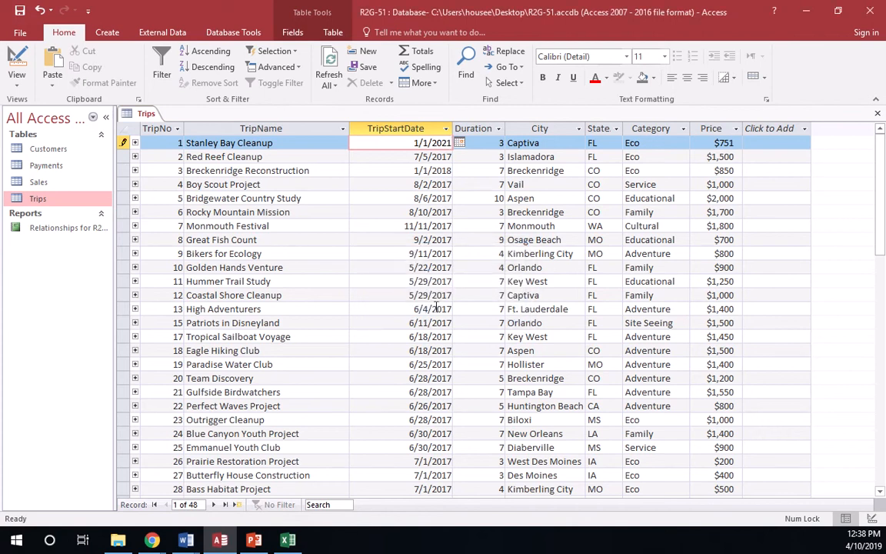
key(Escape)
click(419, 156)
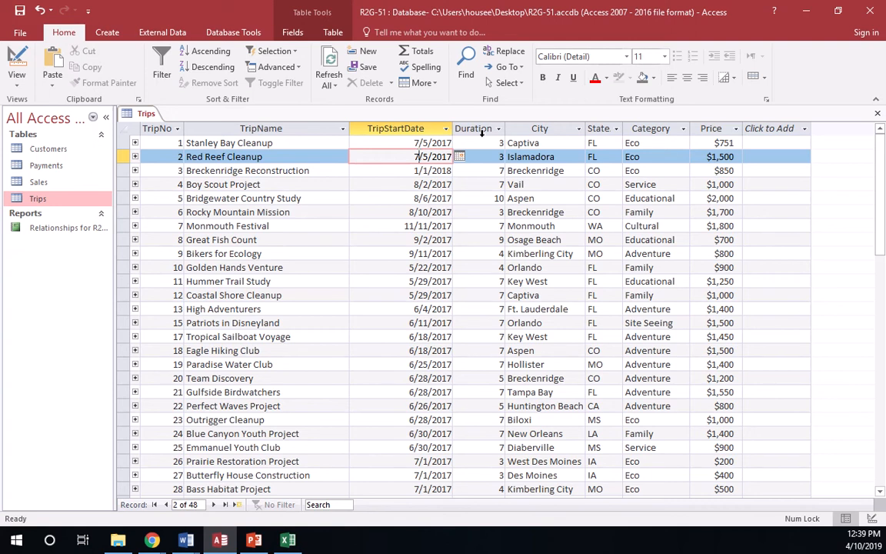
- Return the Trips table to Design view and select TripStartDate to show its field properties
click(18, 77)
click(40, 140)
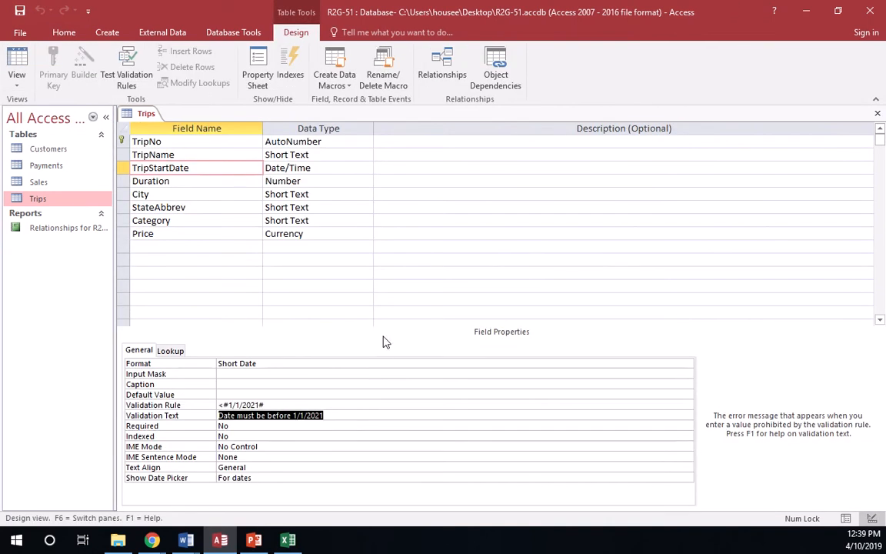
click(198, 165)
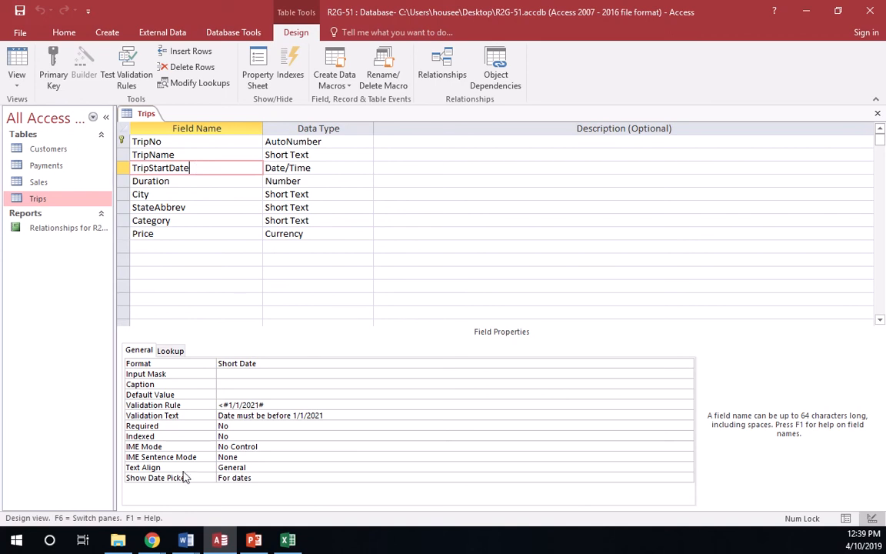
- Switch to the Access Module 5 Screenshots document in Word and paste the screenshot under the Access Page 120 (Trips) Design View heading
mouse_move(186, 541)
click(149, 501)
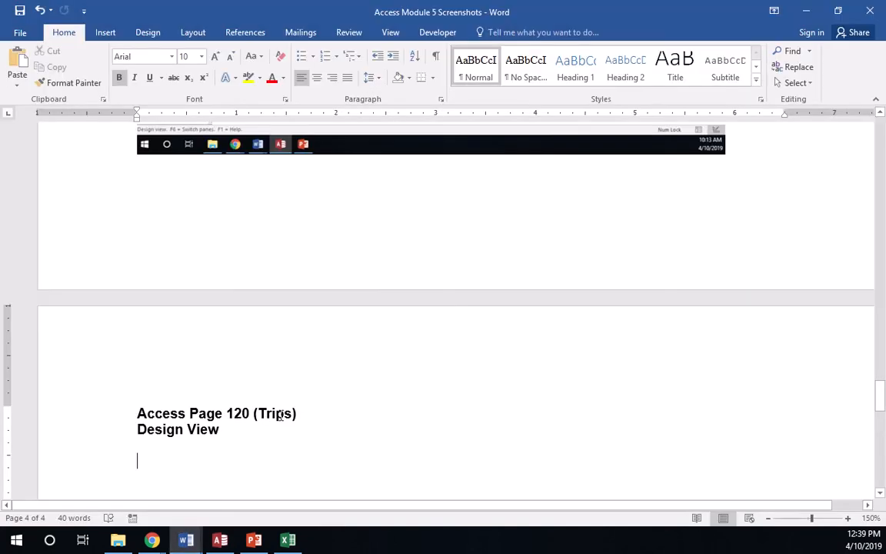
key(ctrl+v)
- Crop the pasted screenshot to the Access window, removing the other monitor's content and the black bands above and below
click(370, 323)
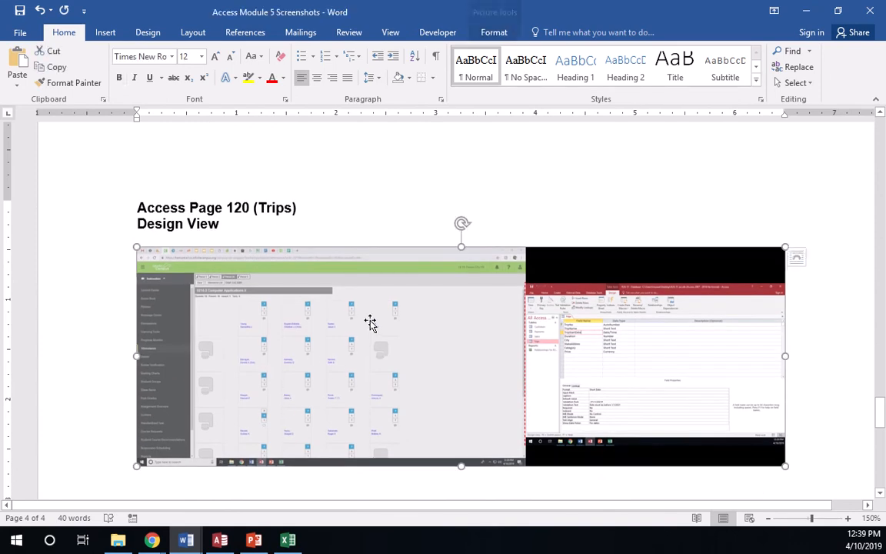
click(502, 33)
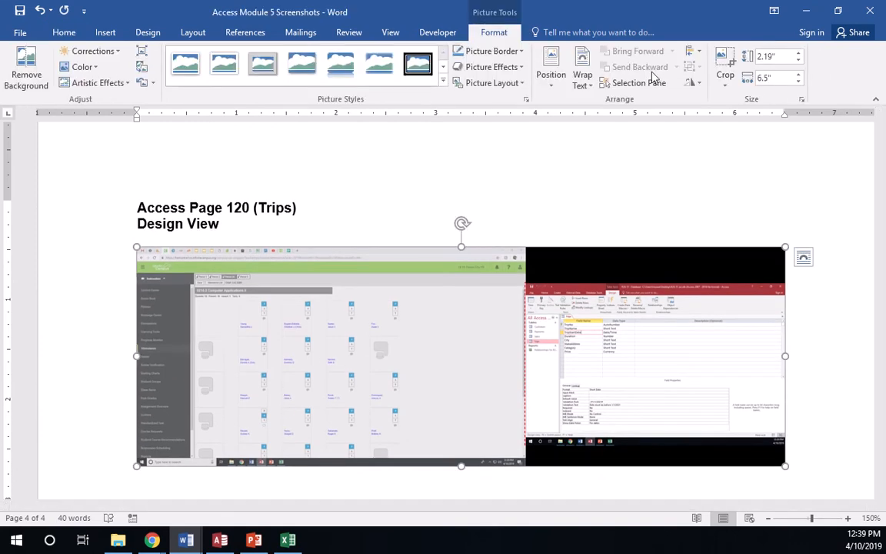
click(723, 68)
drag(127, 325, 526, 322)
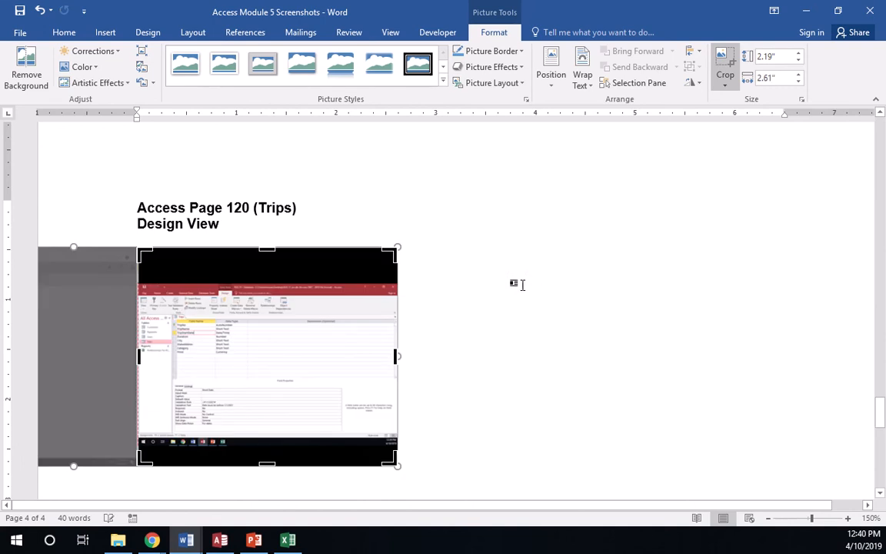
drag(267, 248, 274, 293)
drag(267, 421, 270, 394)
click(419, 391)
- Enlarge the cropped screenshot proportionally to about 5 inches wide and deselect it
click(279, 325)
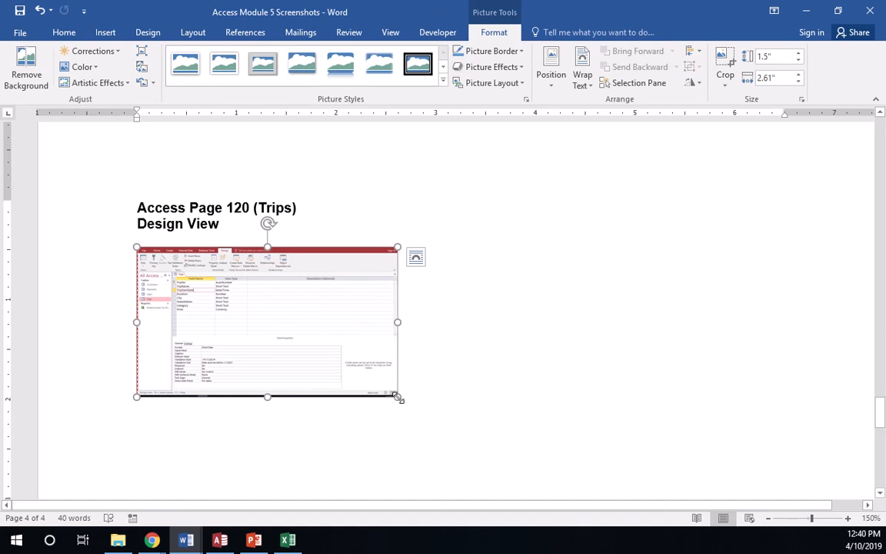
drag(398, 398, 641, 475)
click(663, 330)
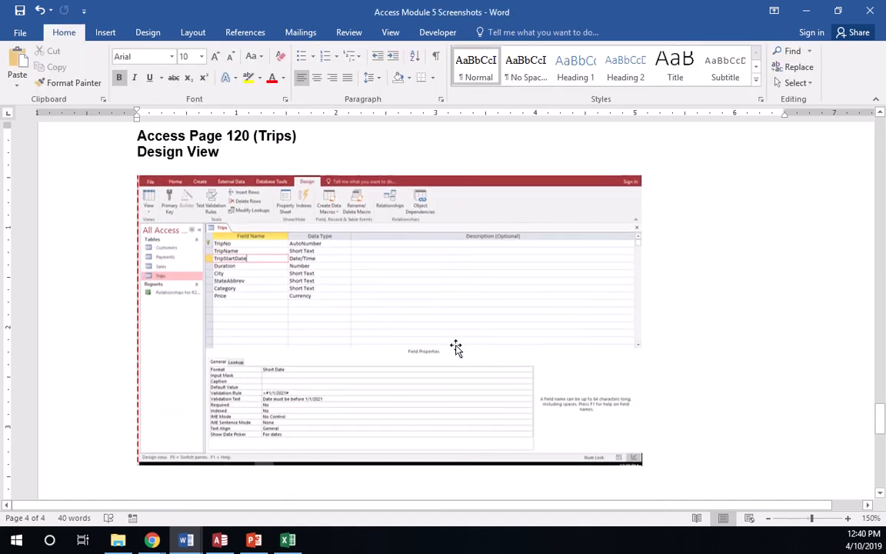